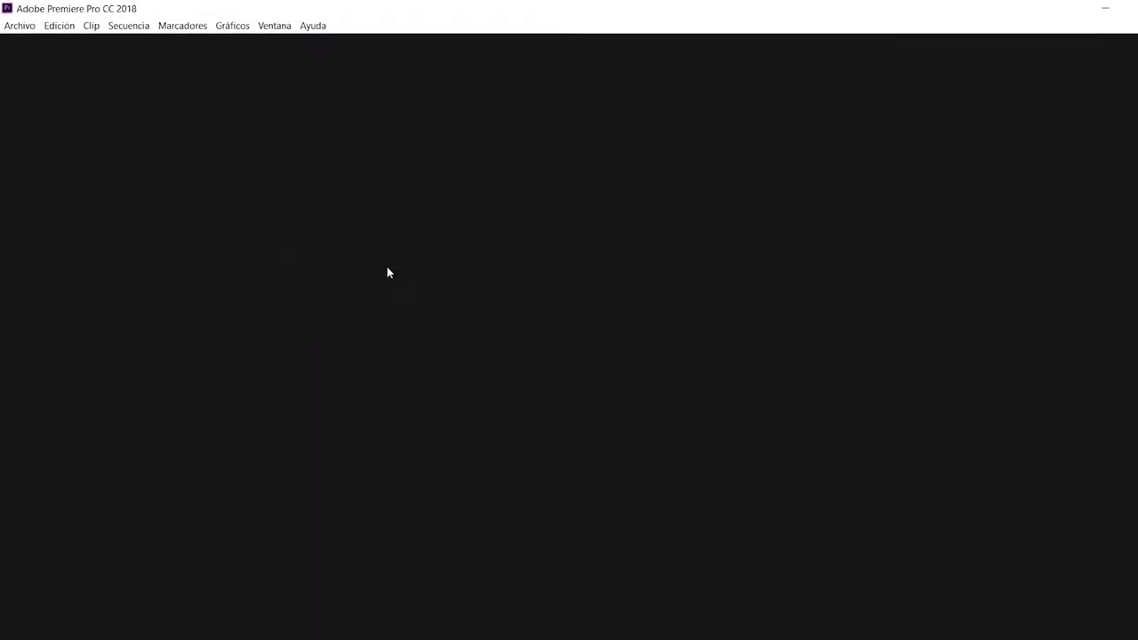
Start a new Premiere project titled 'congelado en el aire' in D:\_YOUTUBE\PREMIERE.
click(18, 46)
mouse_move(71, 92)
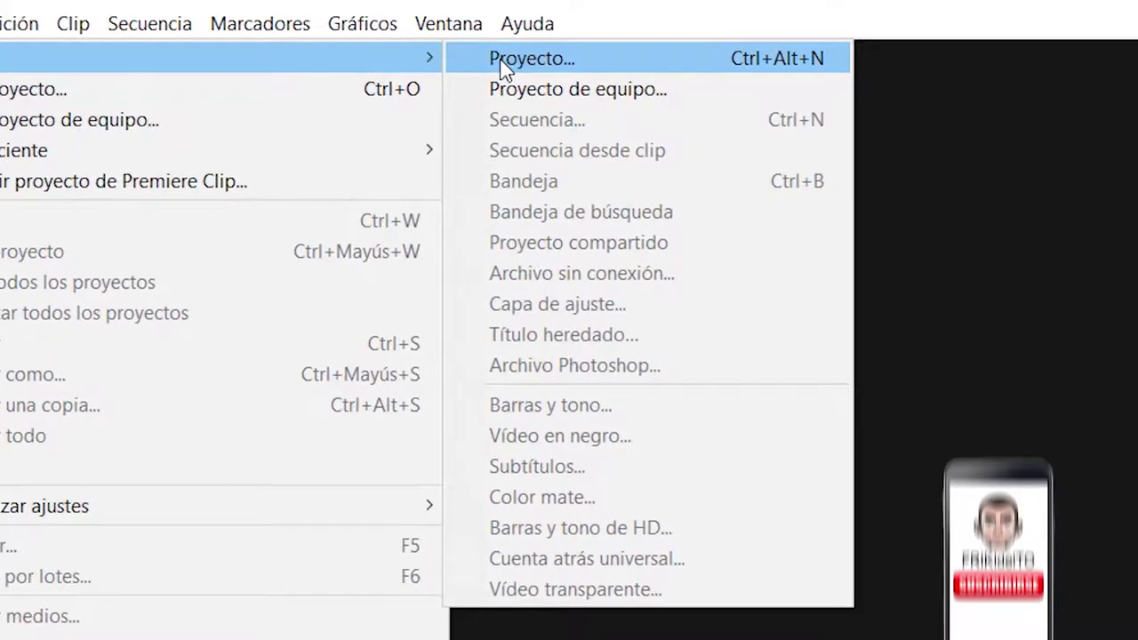
click(628, 89)
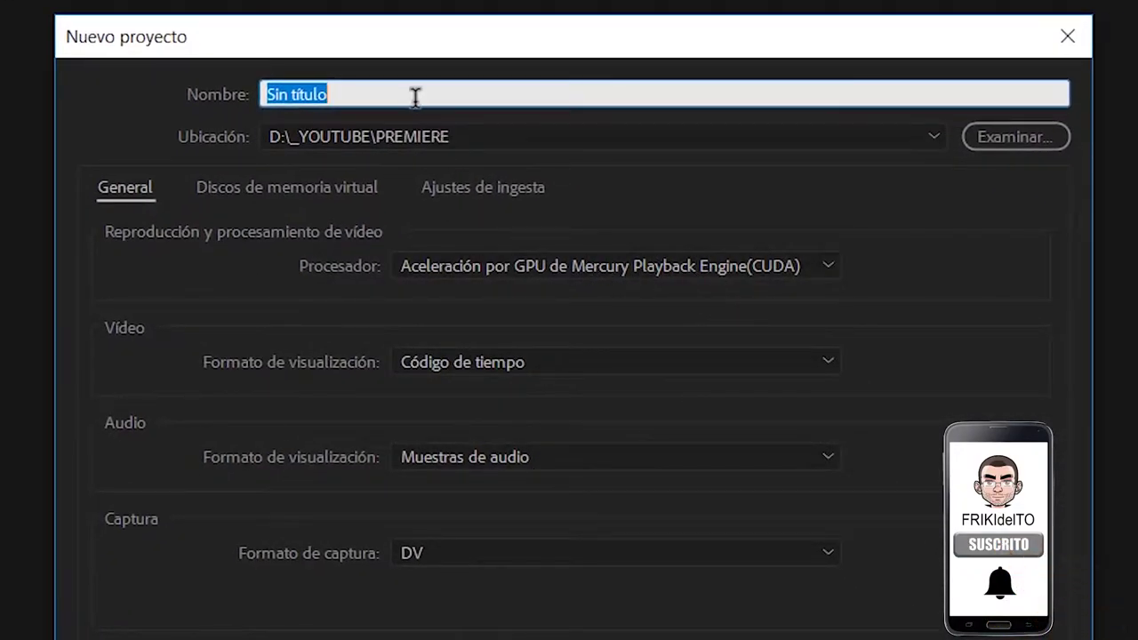
text(con)
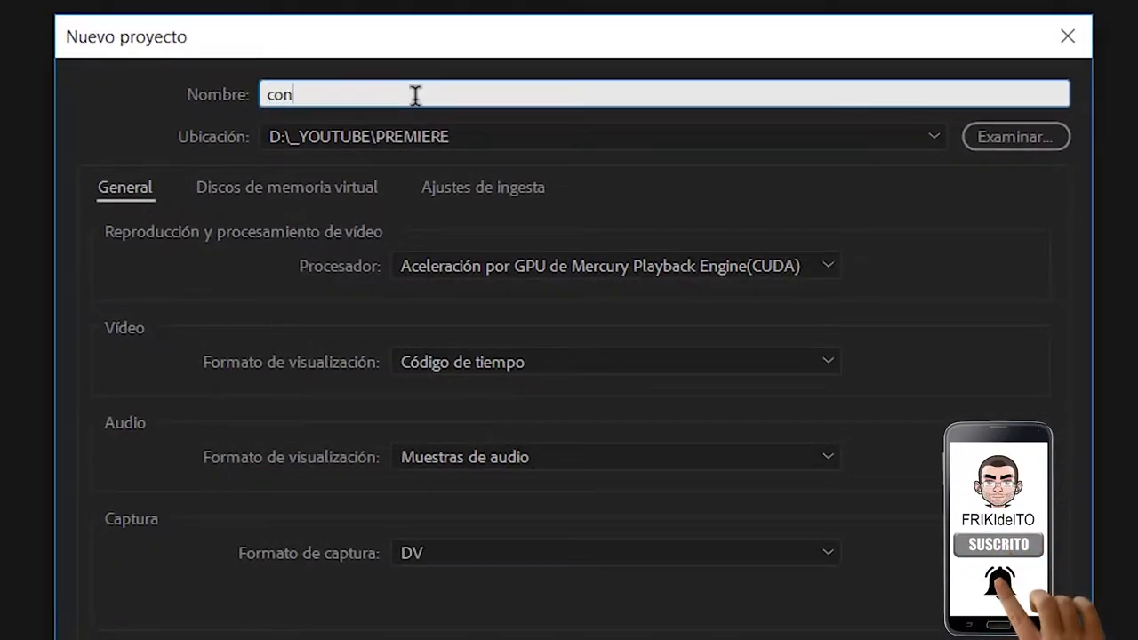
text(gelado en el)
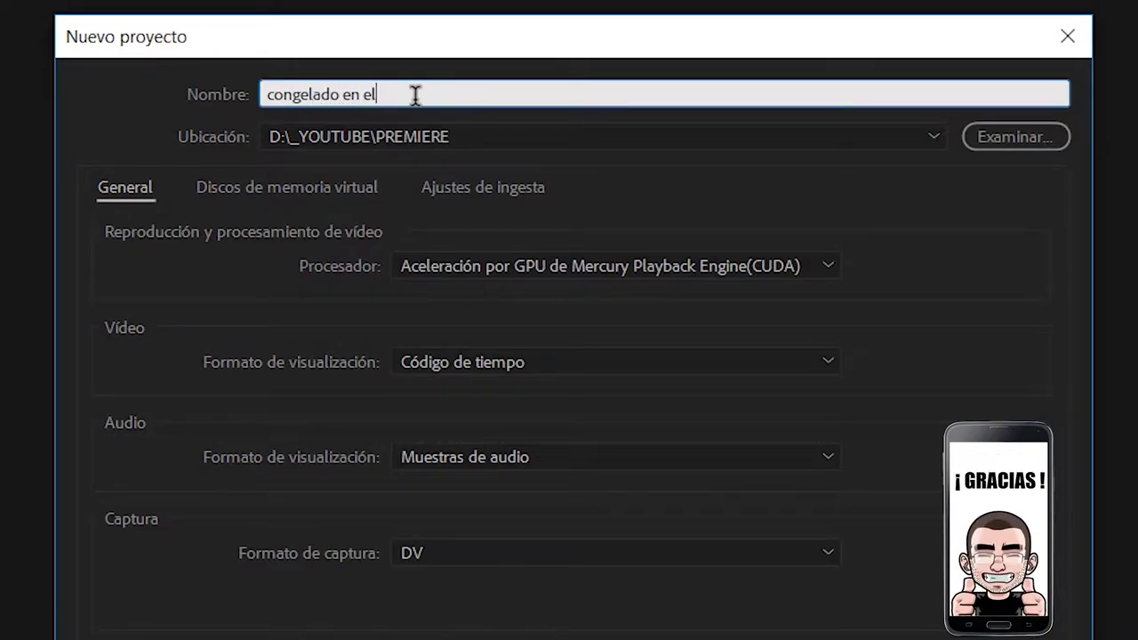
text( aire)
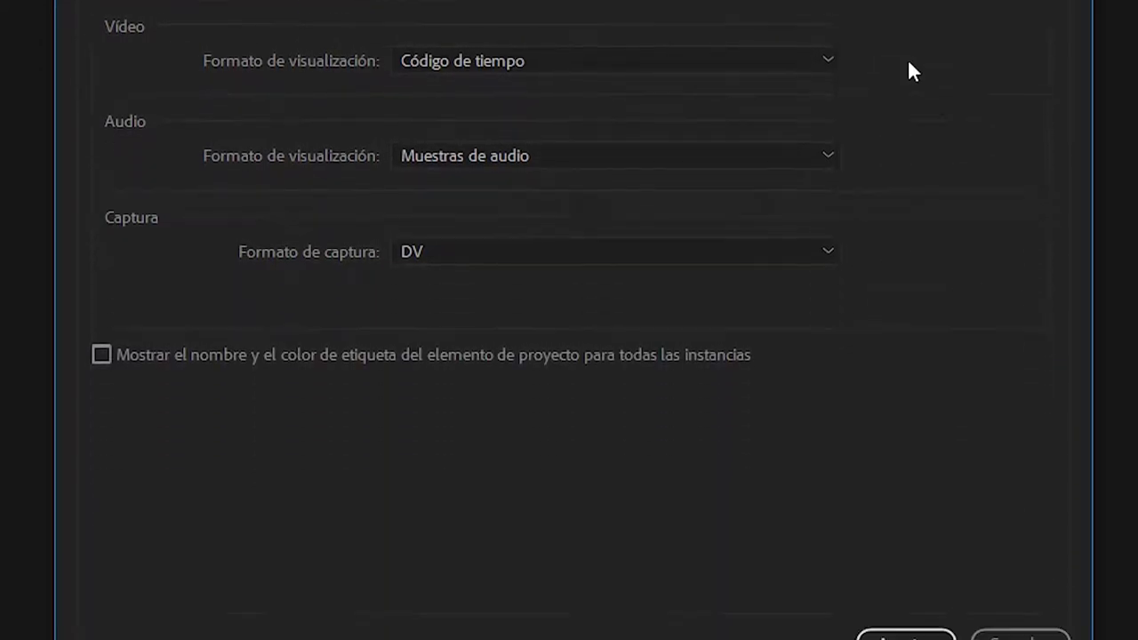
click(905, 473)
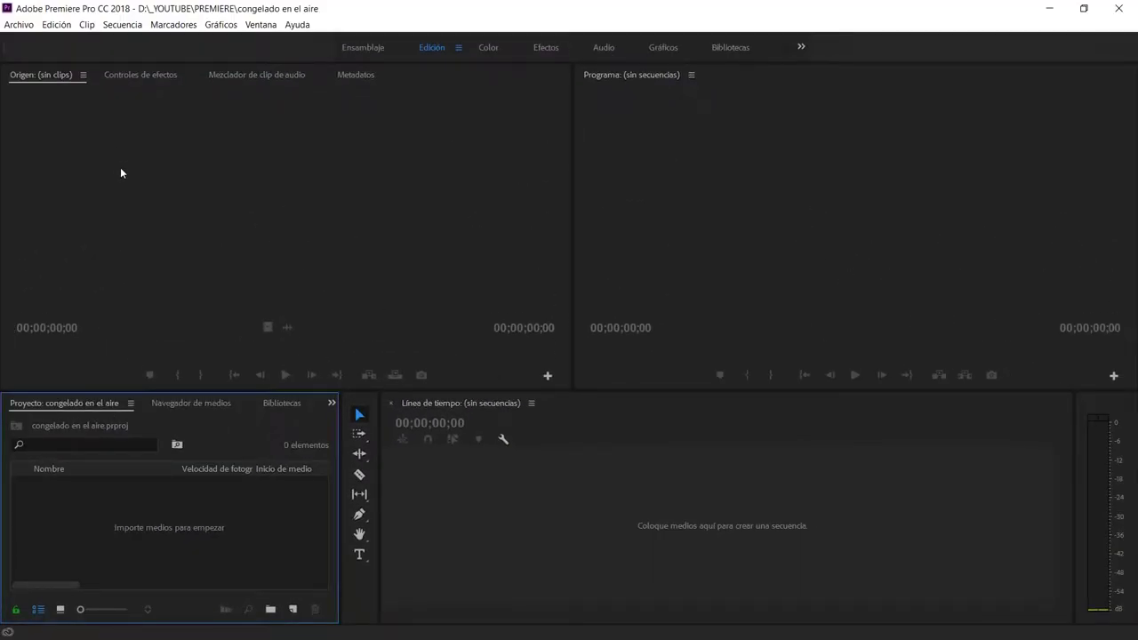
Bring VIDEO ORIGINAL.mp4 from the CONGELADO folder into the Project panel via Importar.
click(122, 172)
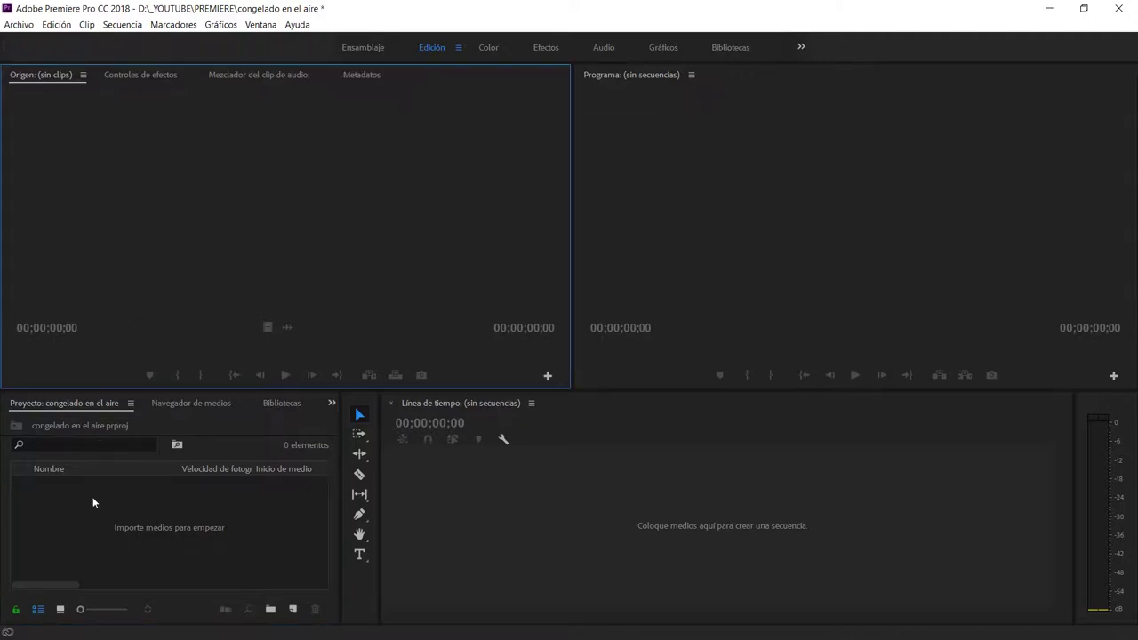
right_click(108, 511)
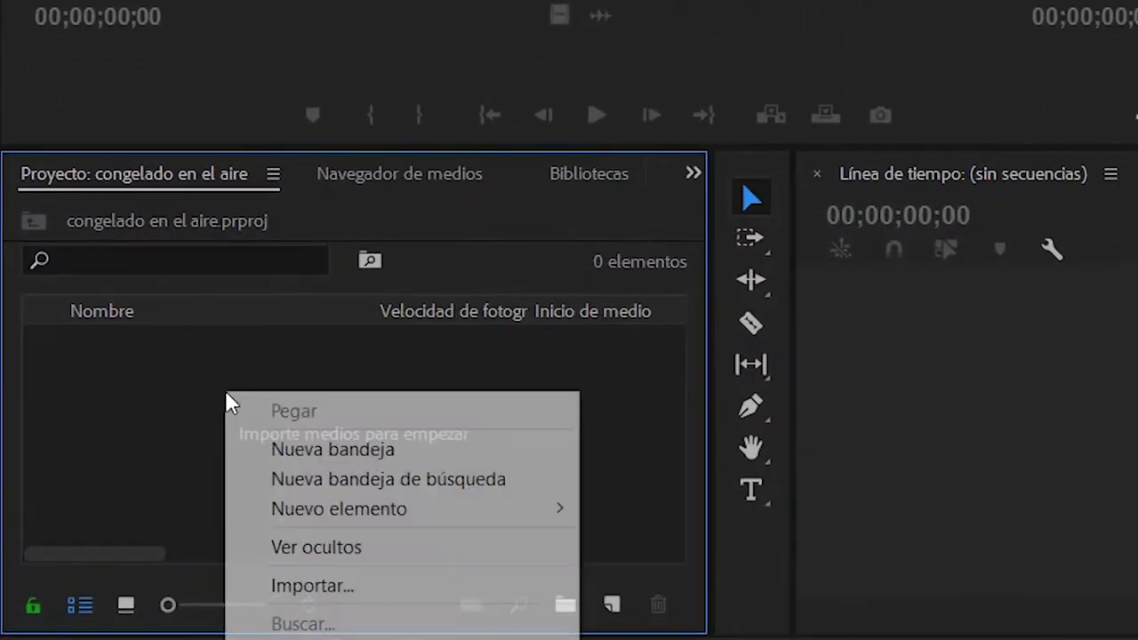
click(345, 585)
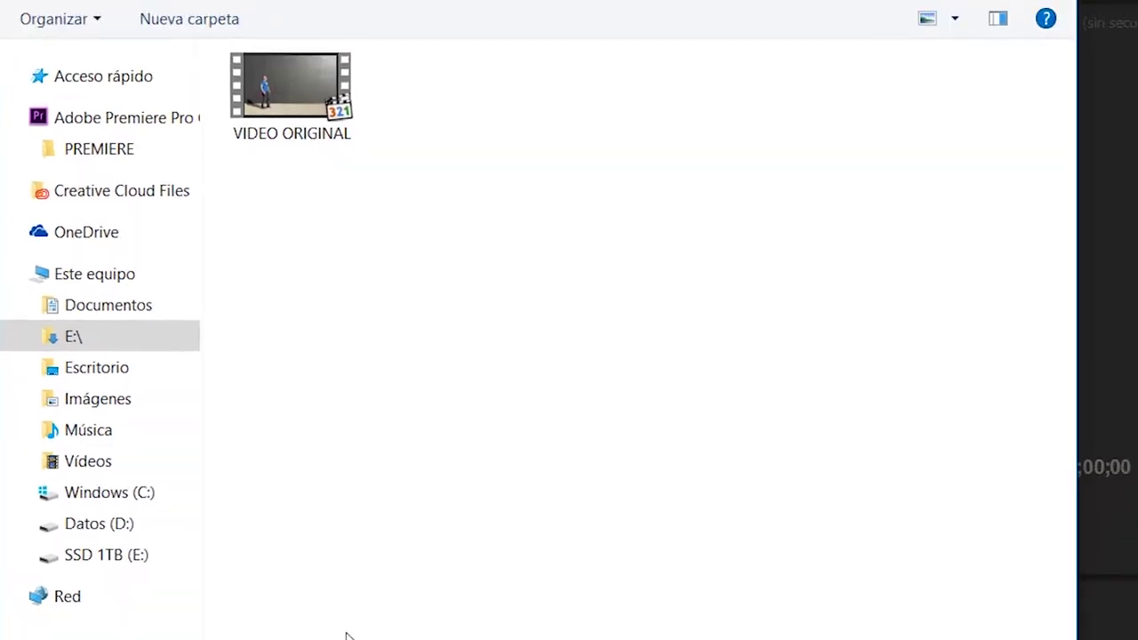
click(322, 126)
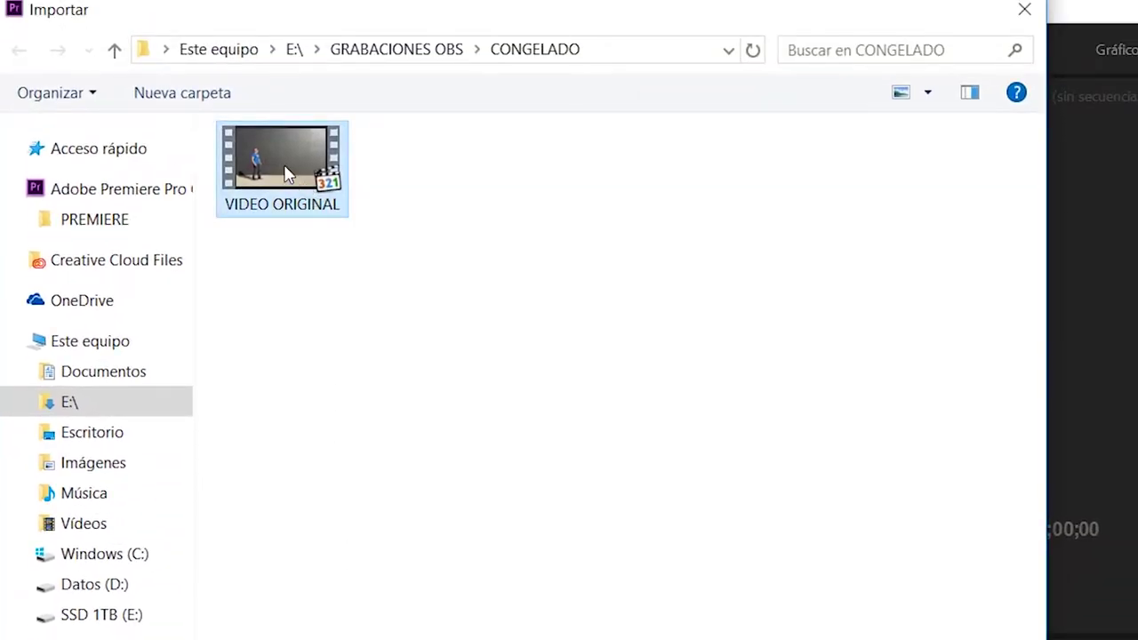
double_click(286, 174)
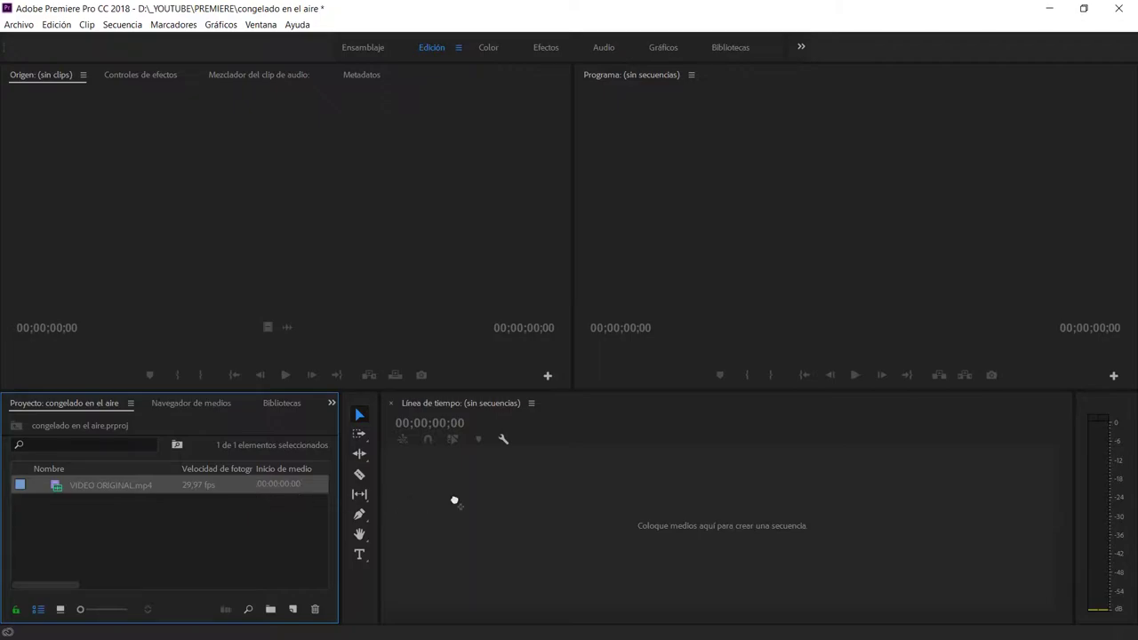
Build a VIDEO ORIGINAL sequence from the clip and park the playhead at mid-jump, 00:00:13:24.
drag(454, 500, 566, 439)
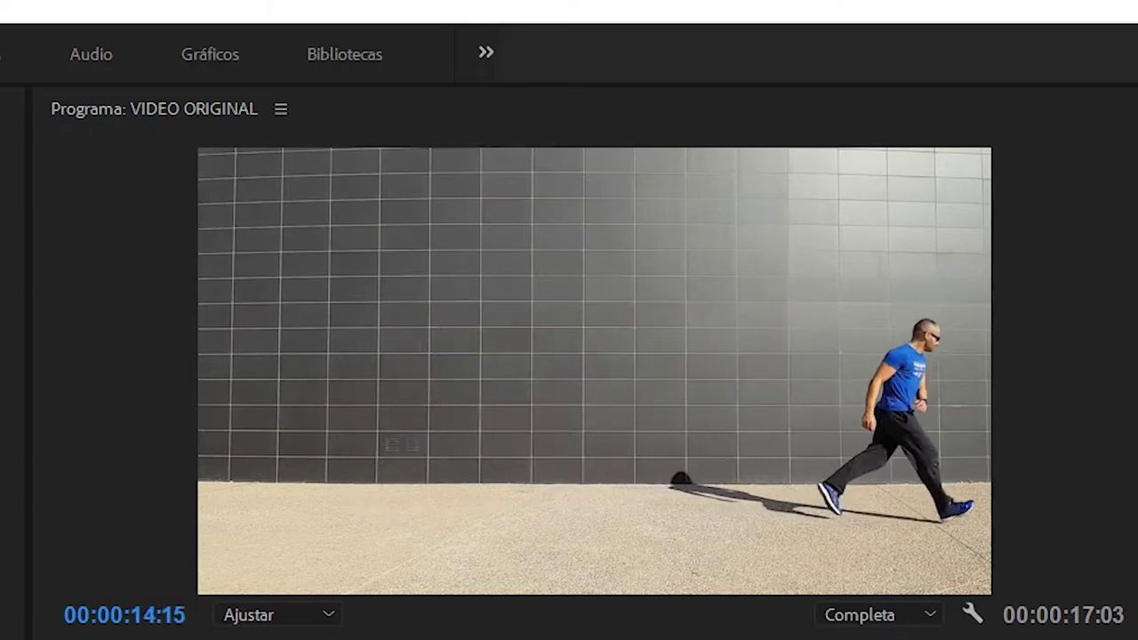
key(space)
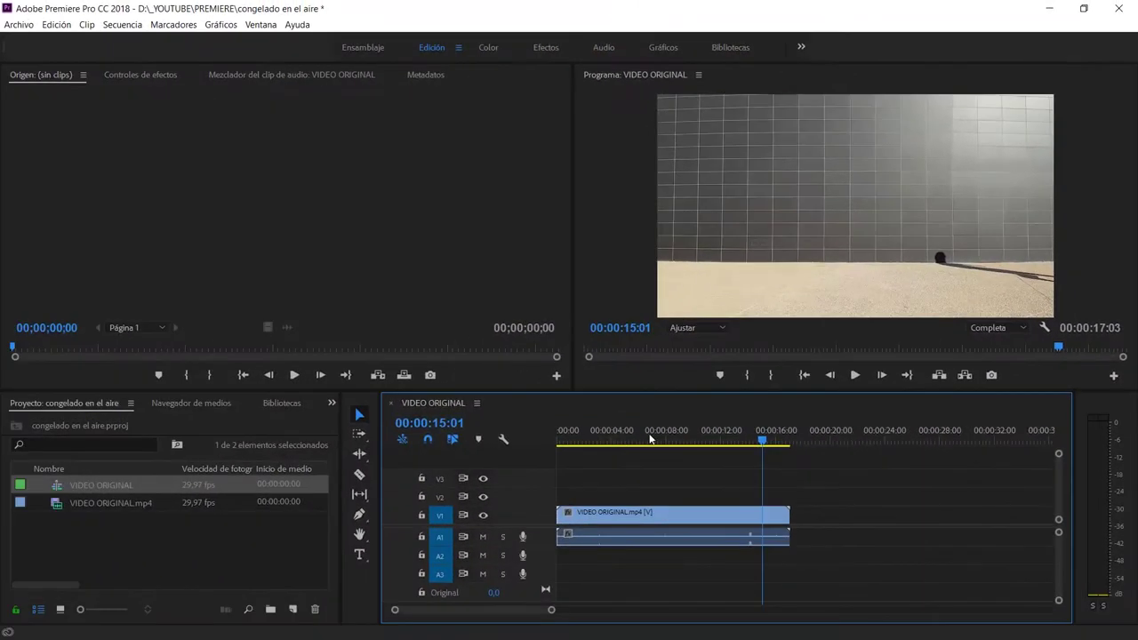
drag(737, 436, 747, 436)
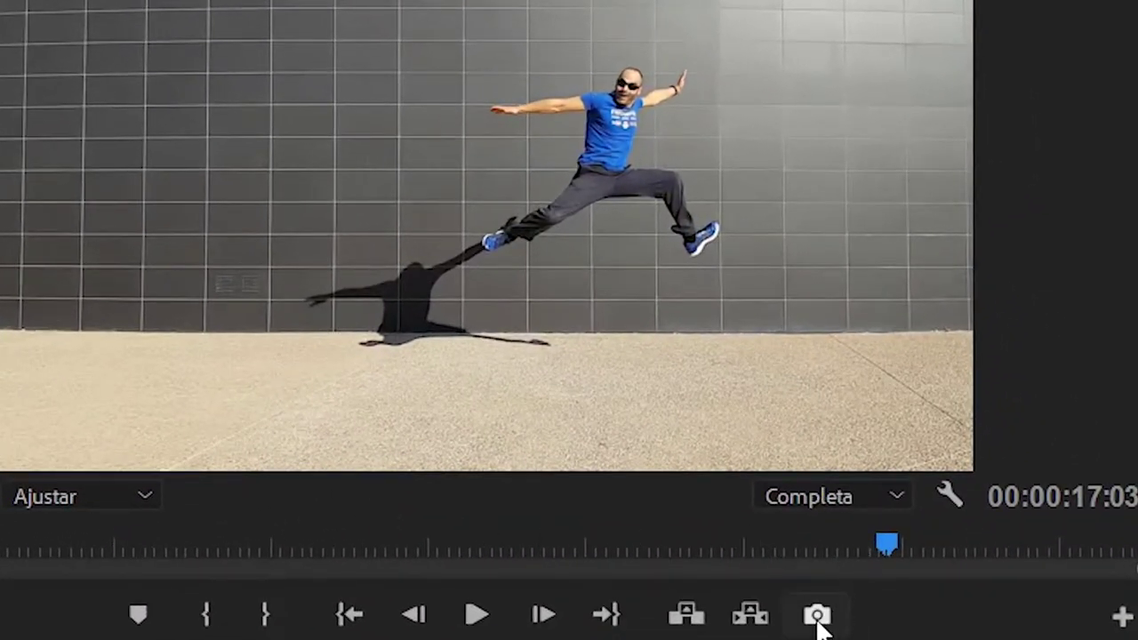
Export the 00:00:13:24 frame as PNG named VIDEO CONGELADO, with Importar en el proyecto checked.
click(817, 616)
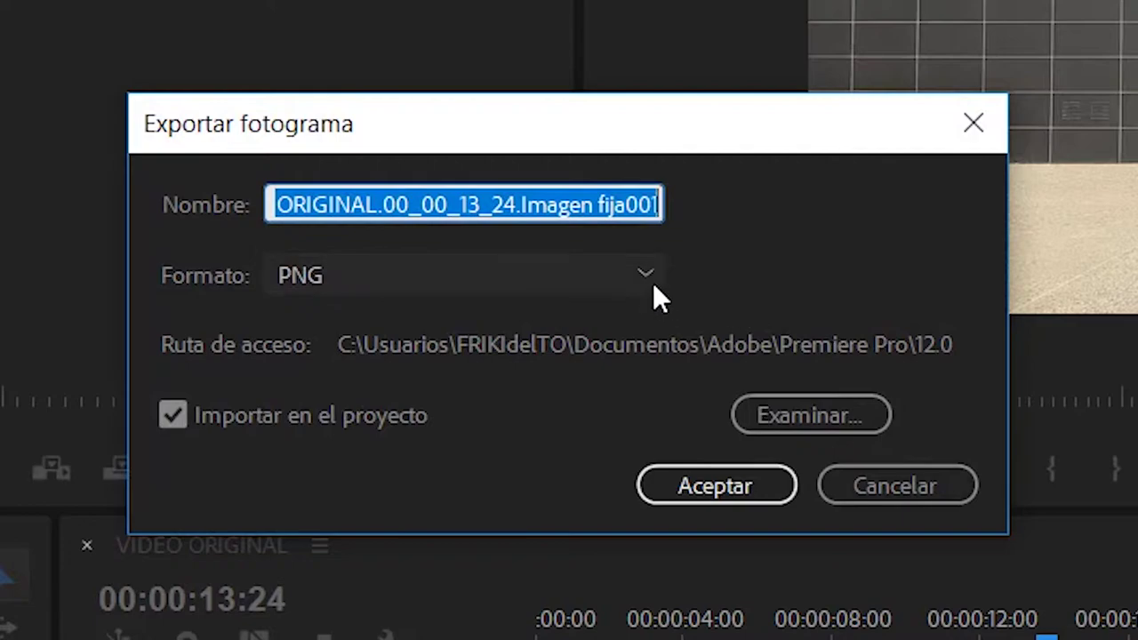
click(647, 280)
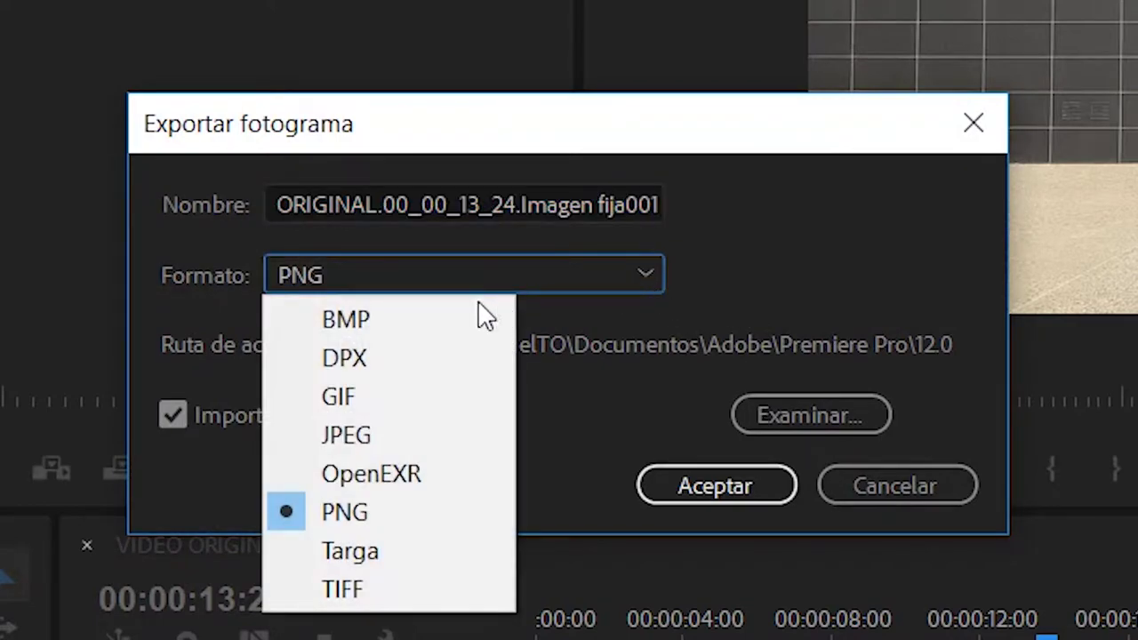
click(396, 514)
click(514, 206)
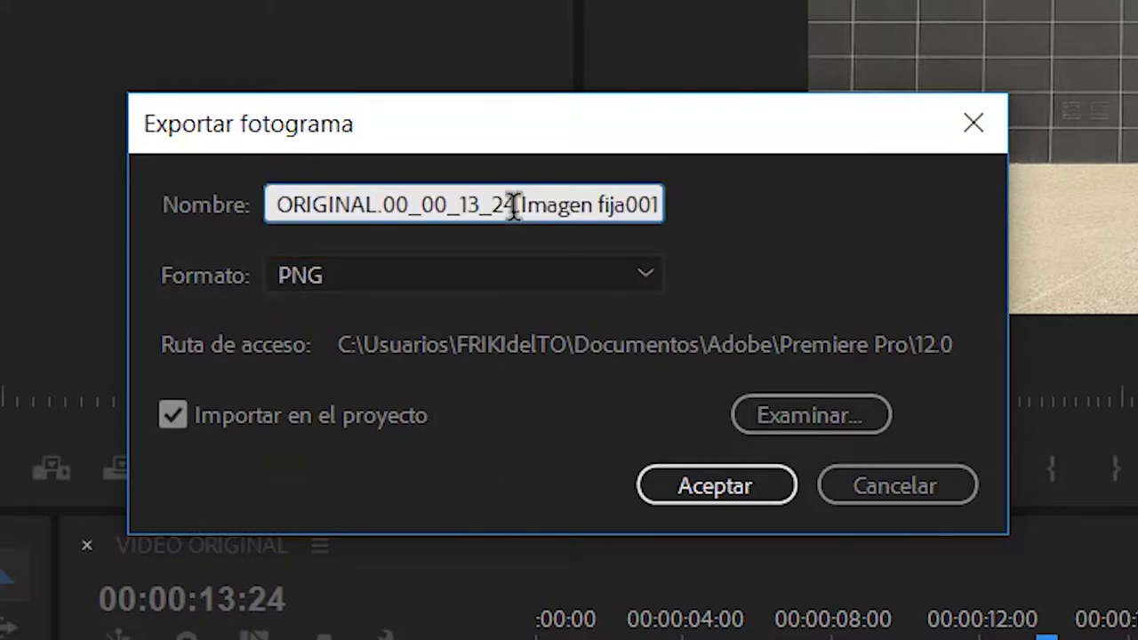
drag(282, 197, 699, 201)
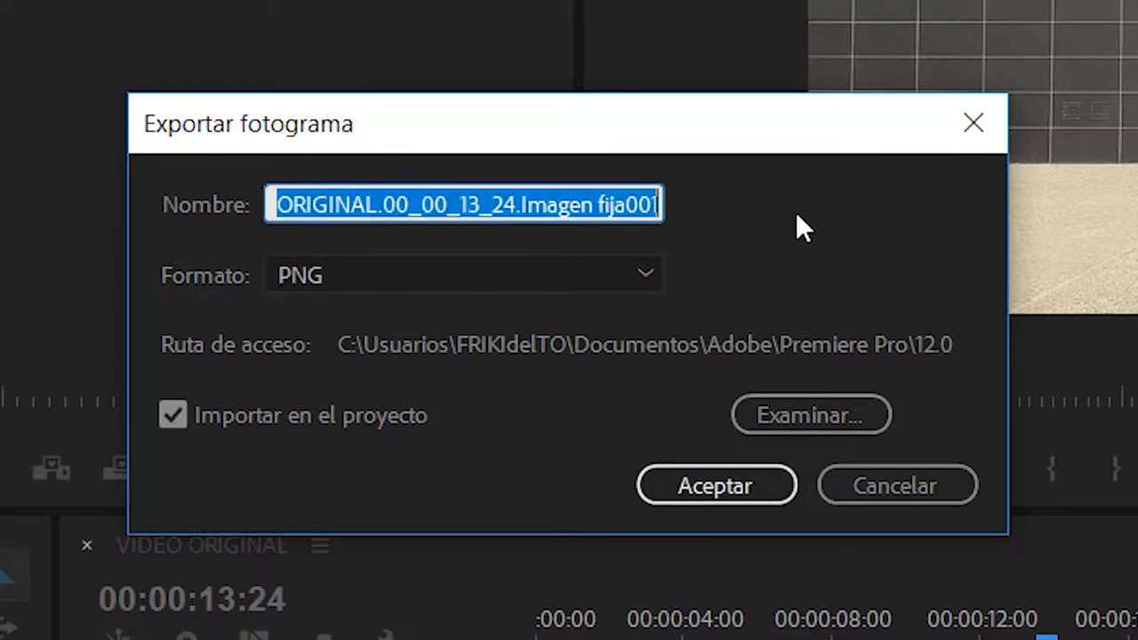
text(CONGELADO)
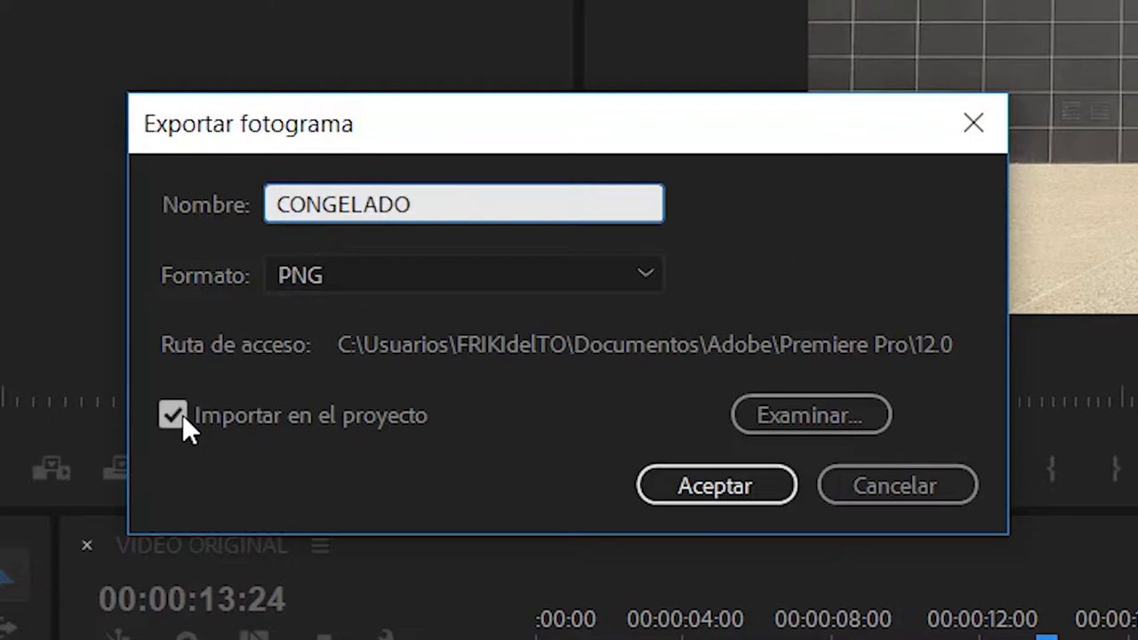
click(172, 416)
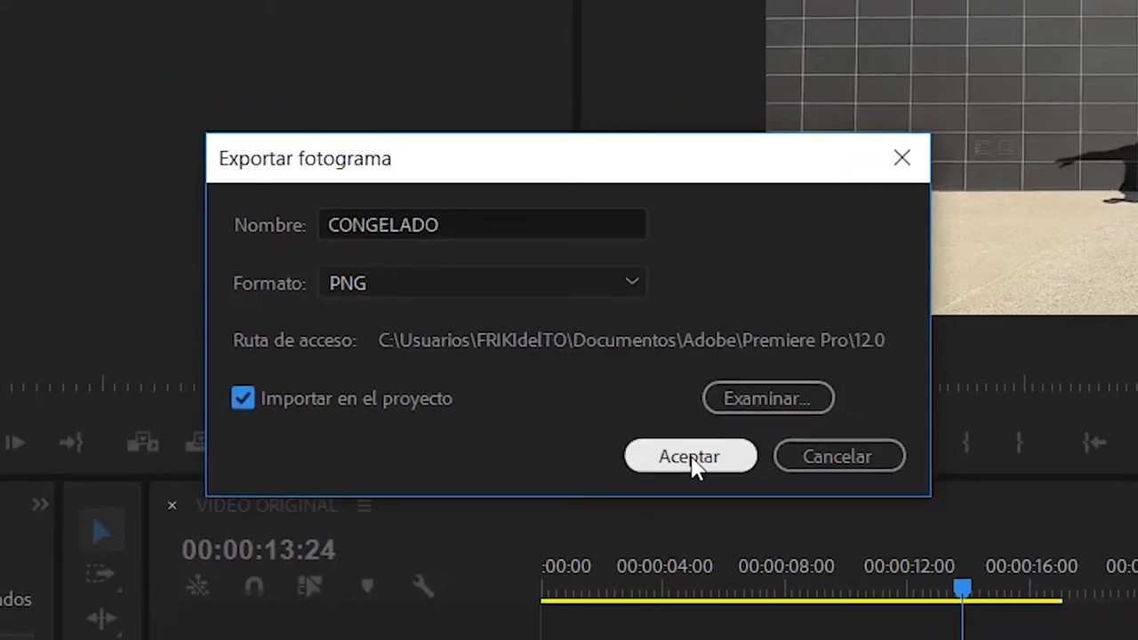
click(716, 486)
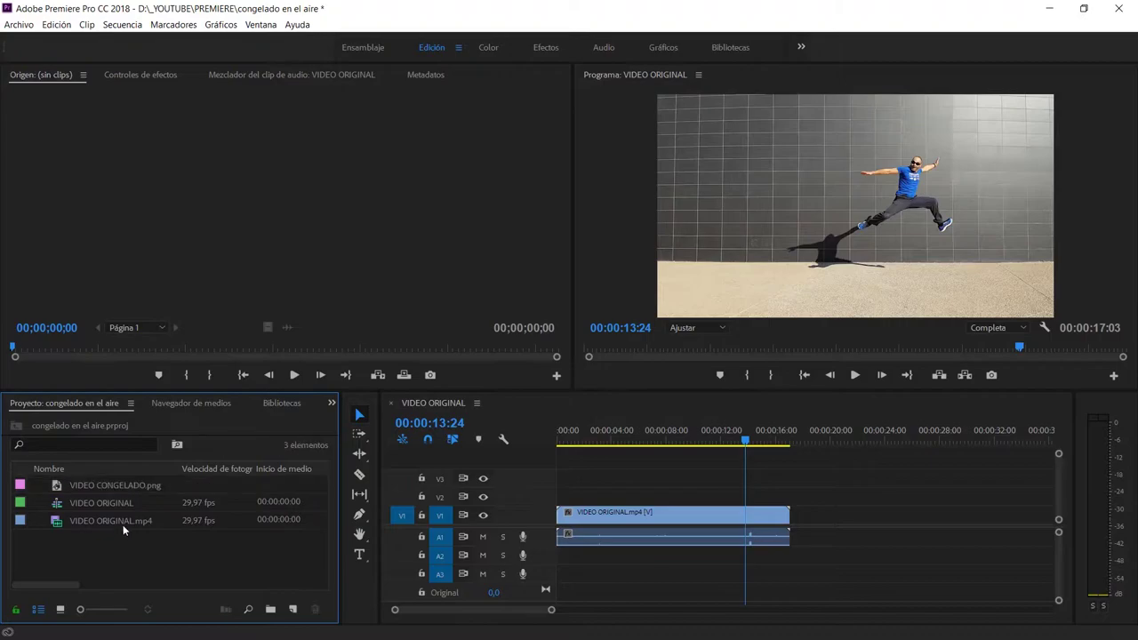
Send VIDEO CONGELADO.png from the Project panel to Photoshop using Editar en Adobe Photoshop.
click(88, 486)
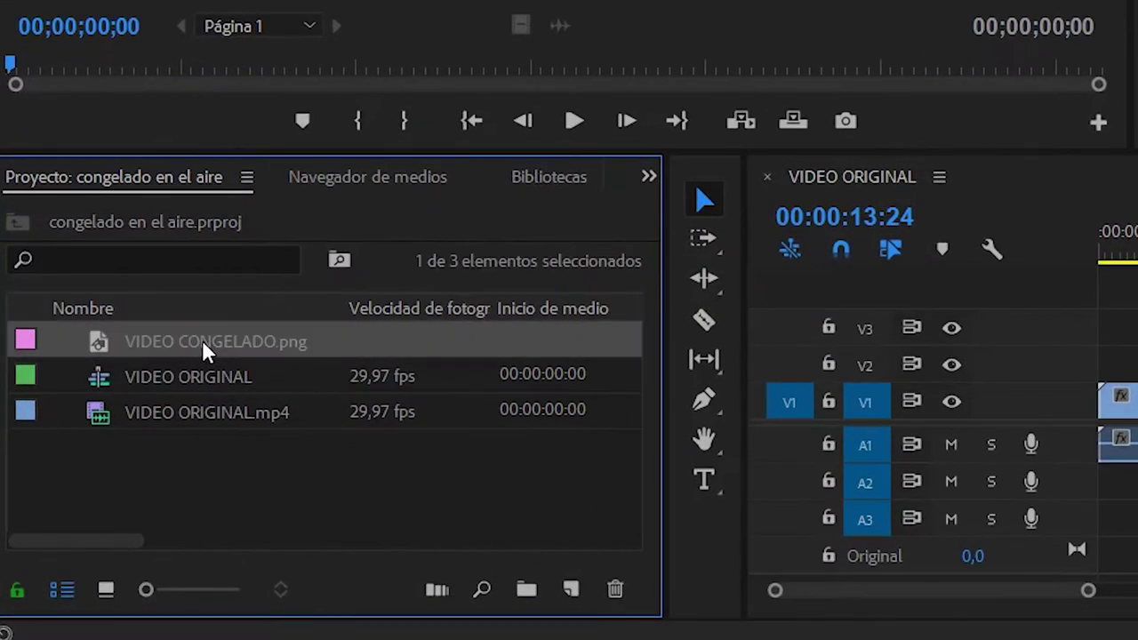
right_click(108, 485)
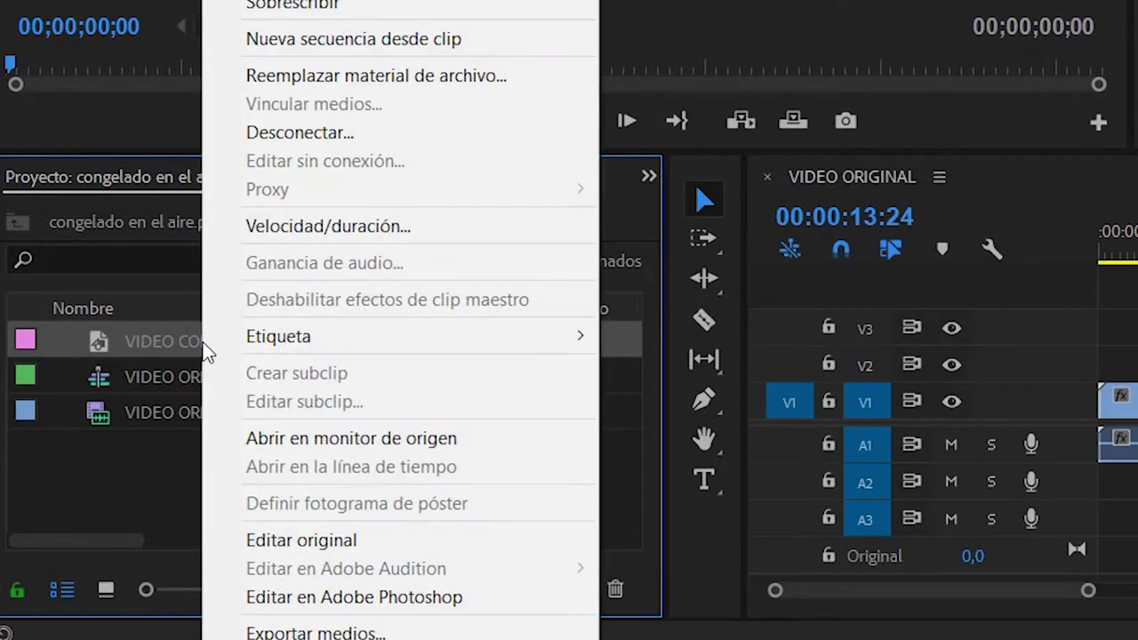
click(332, 601)
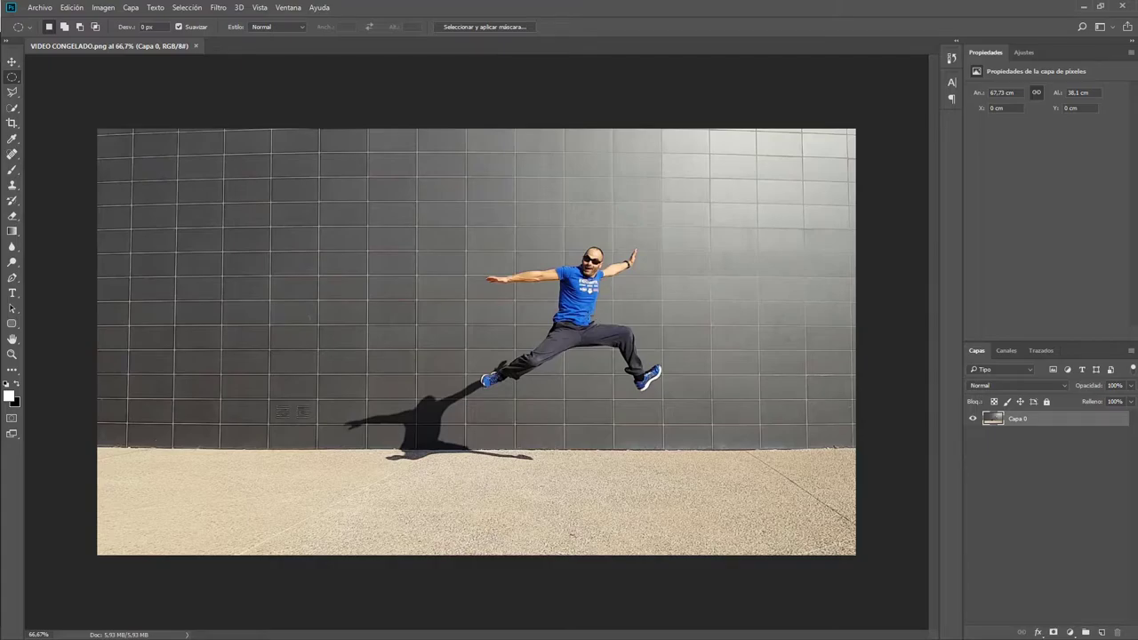
Zoom in on the man and trace his arm, head, leg and shirt with the Polygonal Lasso.
key(z)
mouse_move(578, 307)
mouse_down()
mouse_move(629, 299)
mouse_move(529, 309)
mouse_up()
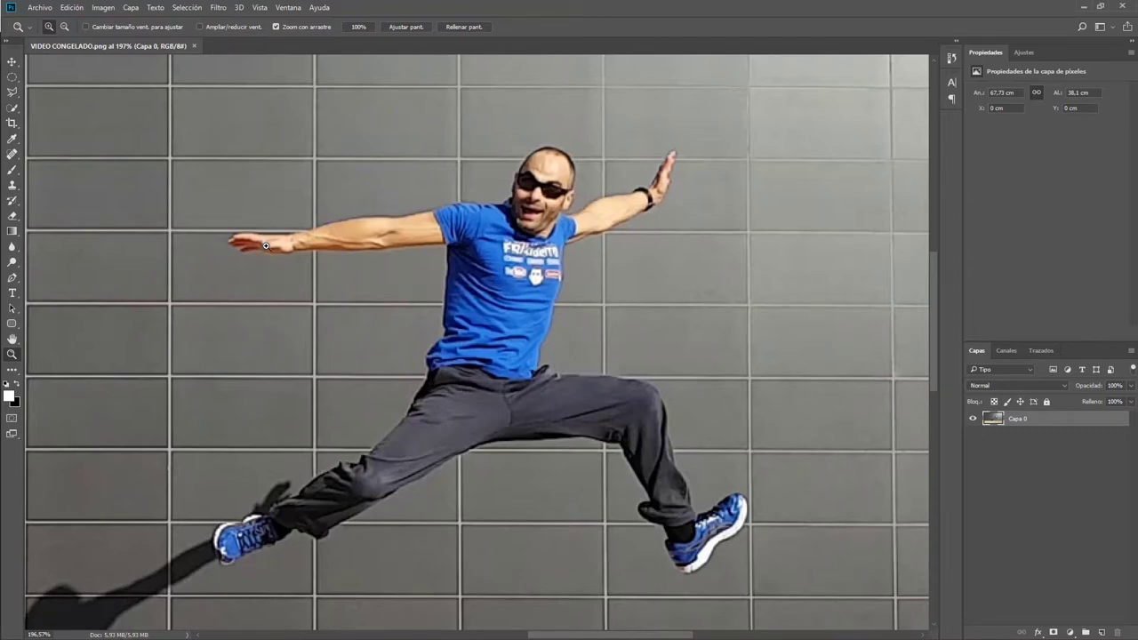
drag(266, 246, 296, 275)
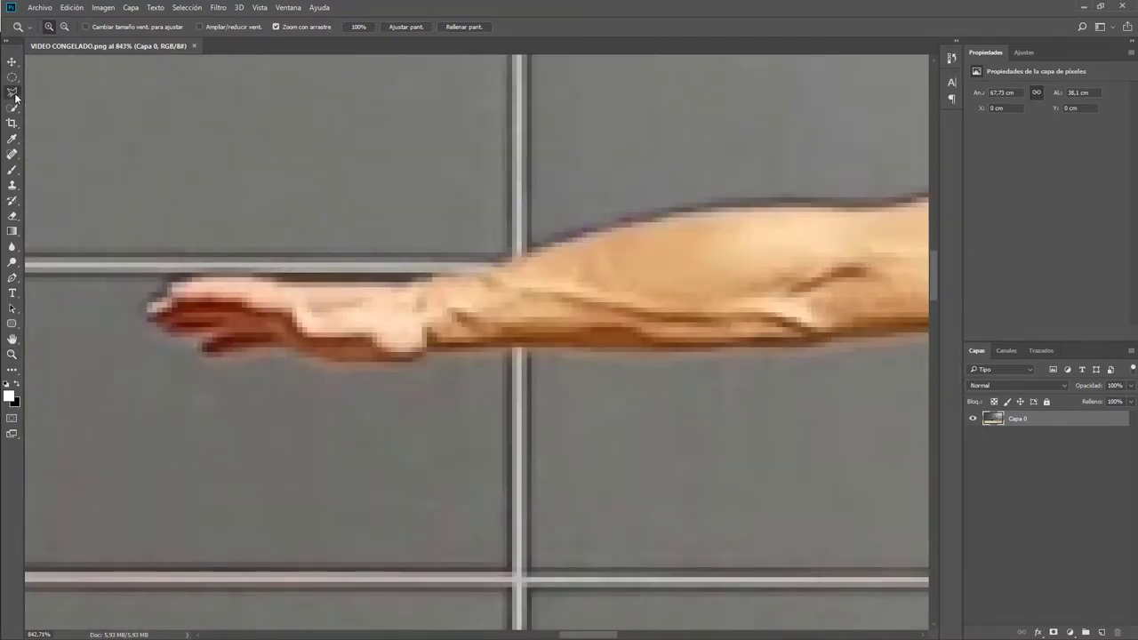
click(14, 93)
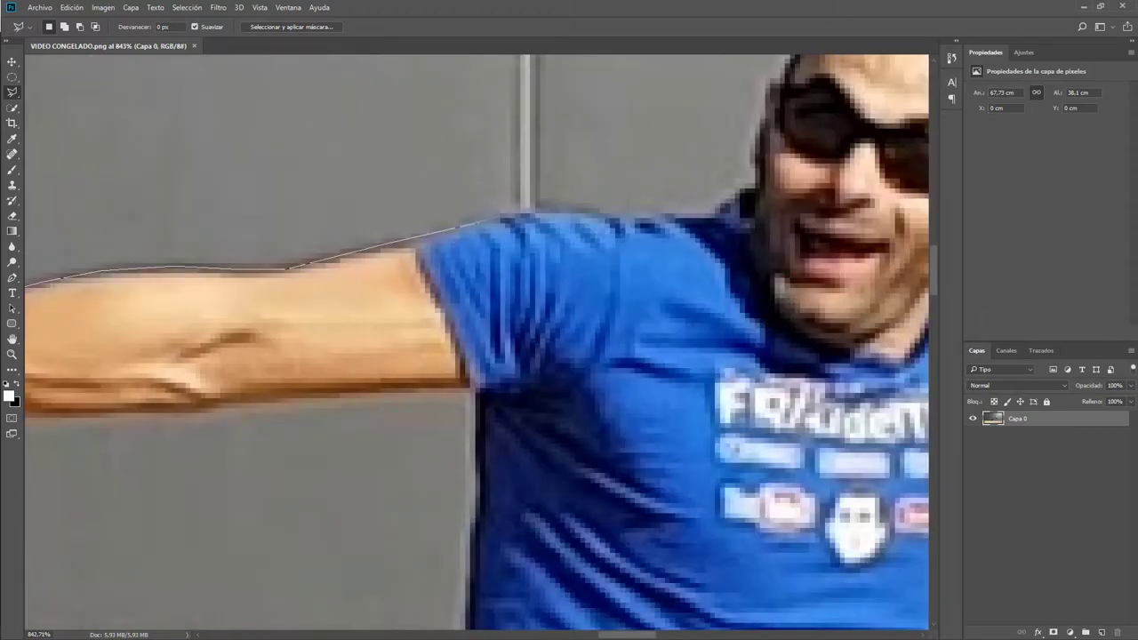
mouse_move(432, 277)
mouse_down()
mouse_move(510, 161)
mouse_move(624, 218)
mouse_move(925, 189)
mouse_up()
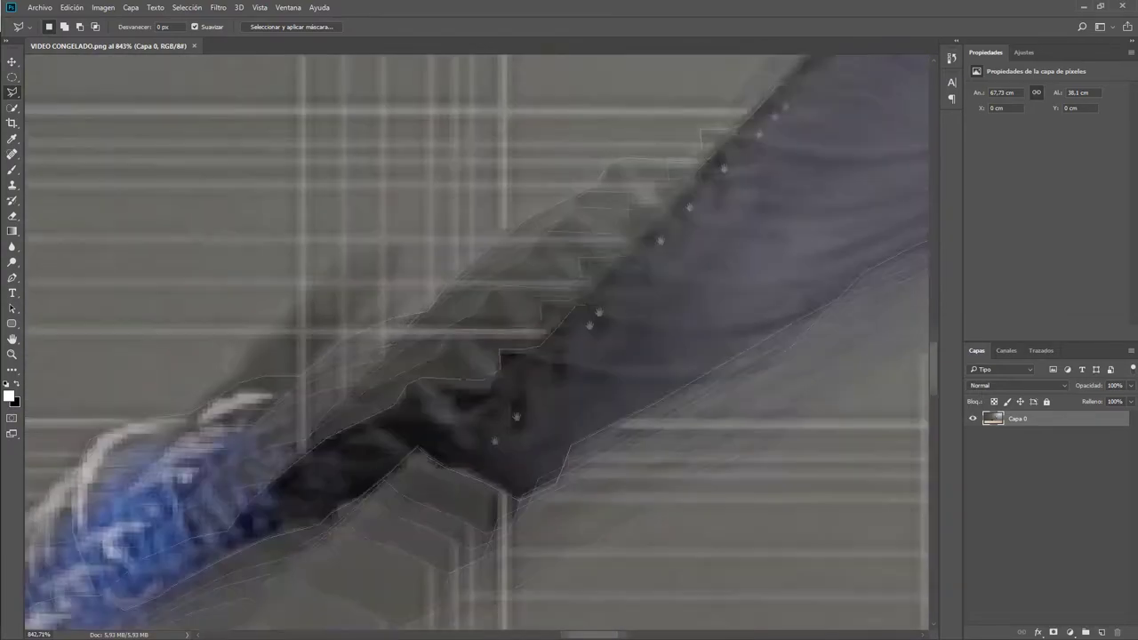
mouse_move(925, 189)
mouse_down()
mouse_move(537, 627)
mouse_move(415, 406)
mouse_up()
scroll(414, 407, down, 10)
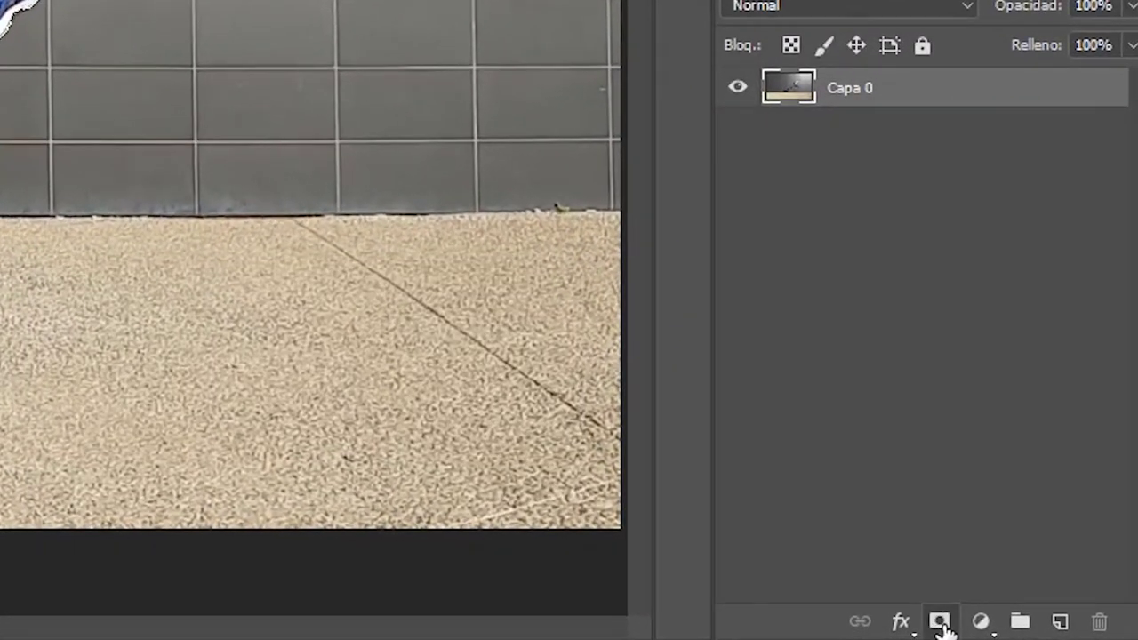
Add a layer mask from the selection to isolate the man, then save the PNG.
click(940, 622)
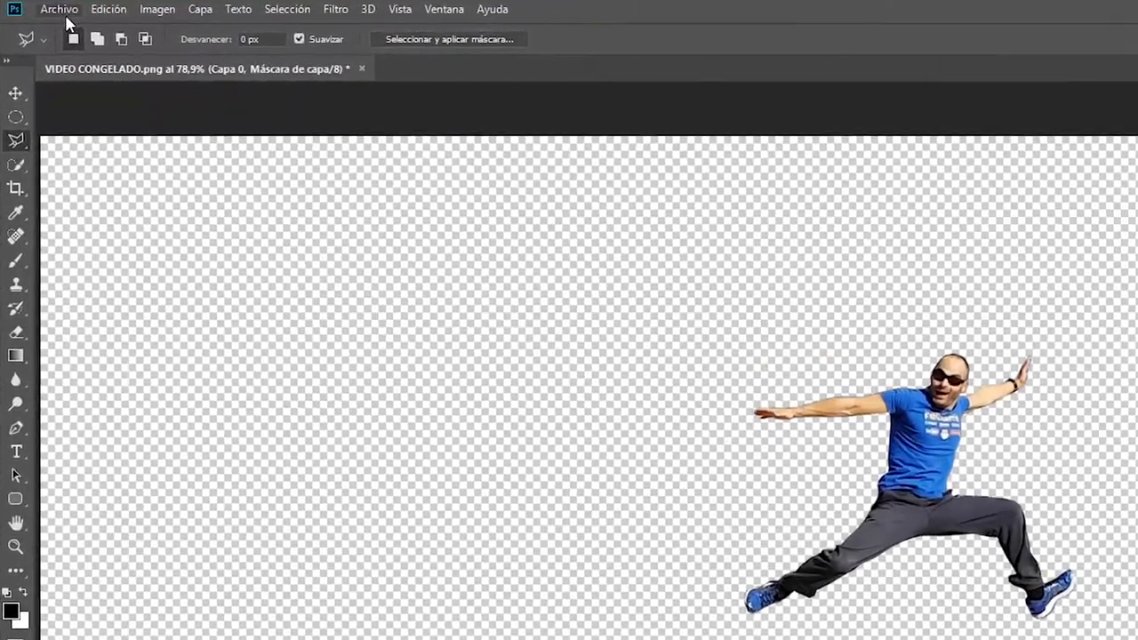
click(40, 8)
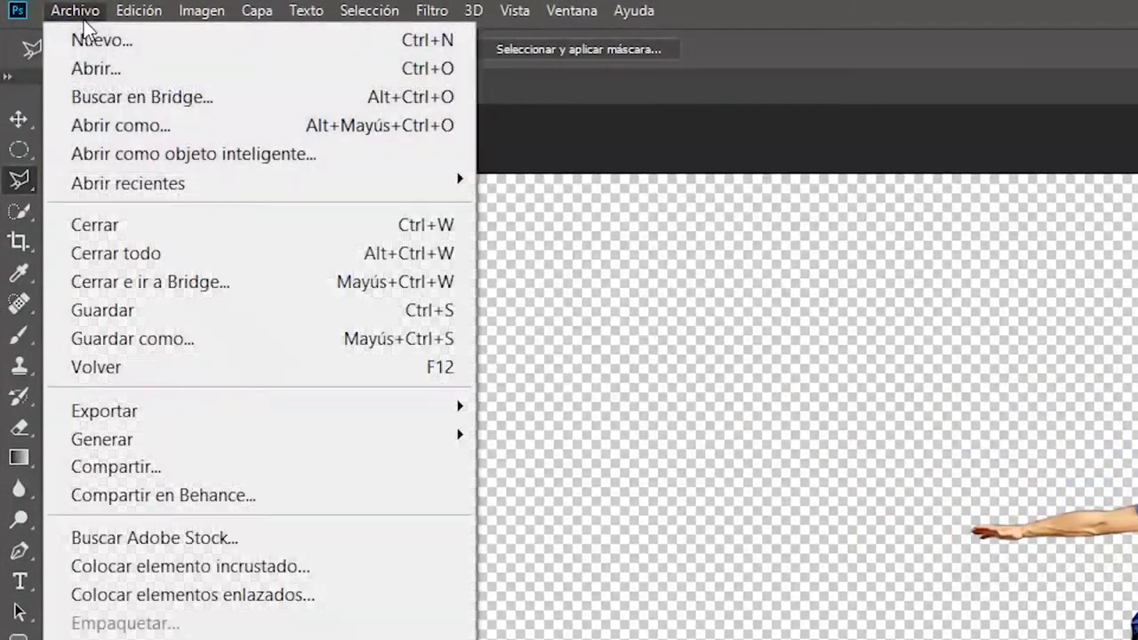
click(130, 317)
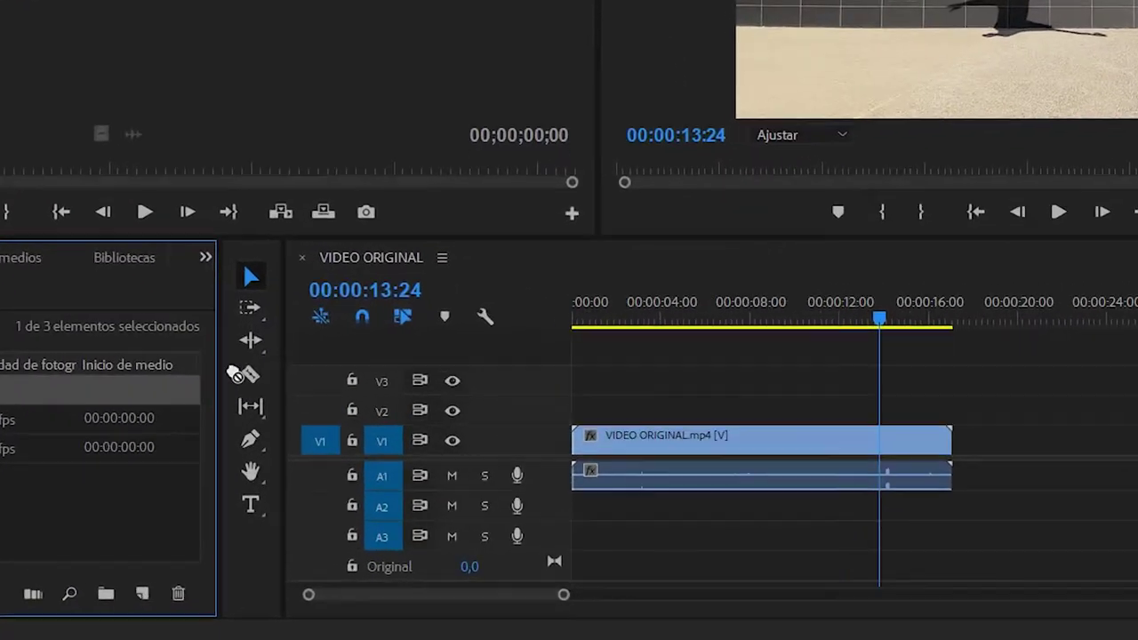
Put VIDEO CONGELADO.png on V2 spanning 00:00:00:00 to 00:00:13:24, then return to the start.
drag(238, 374, 726, 403)
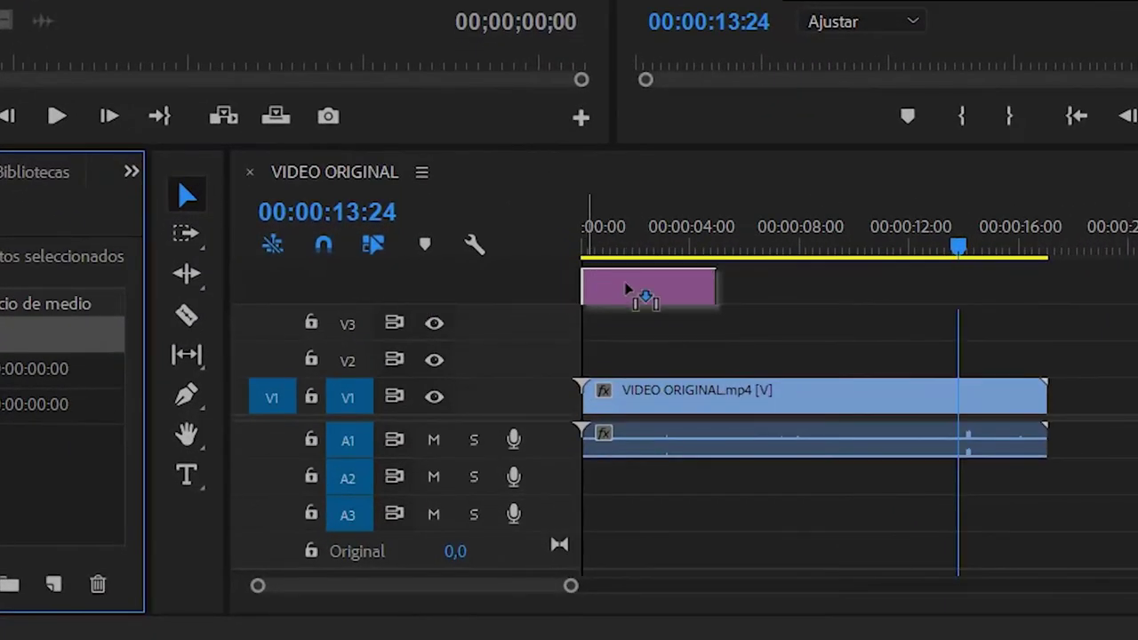
drag(770, 351, 813, 354)
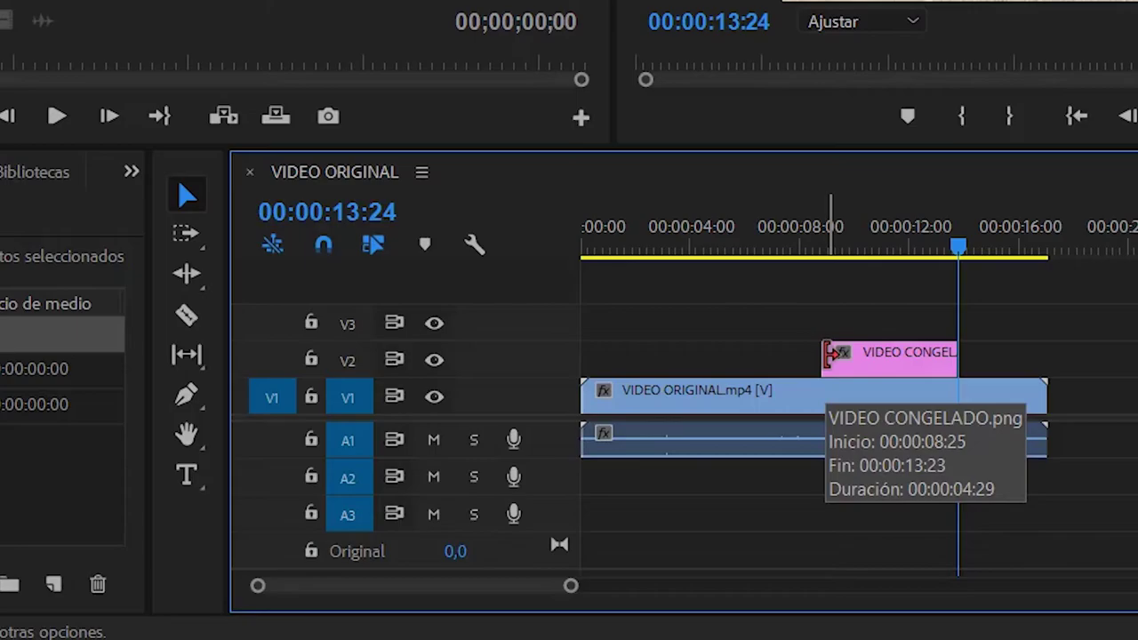
drag(830, 354, 579, 364)
key(Home)
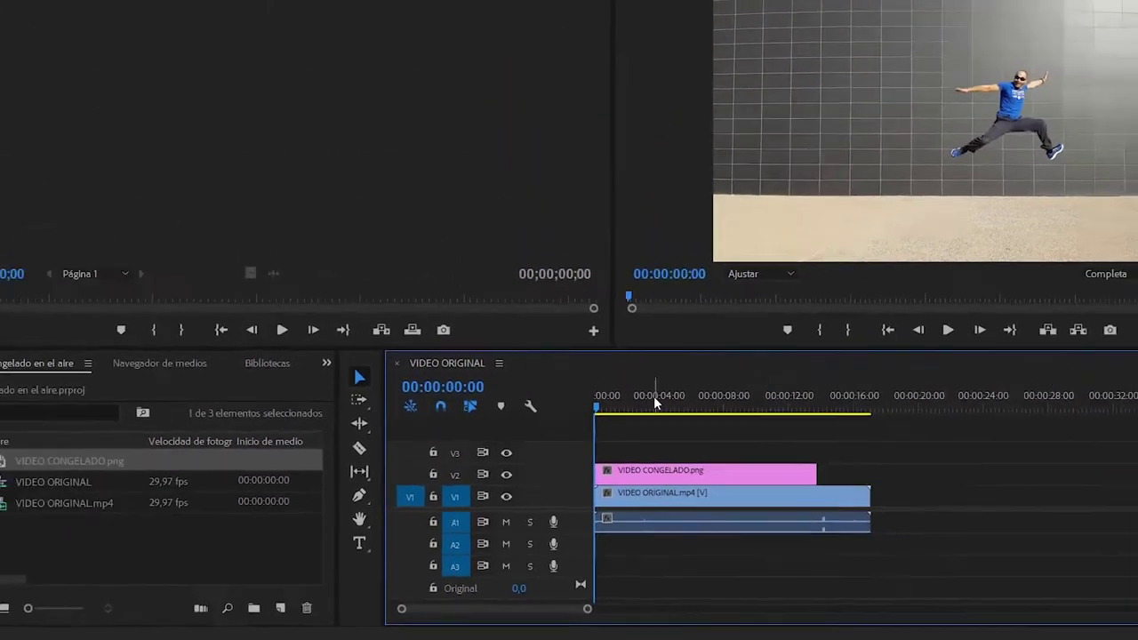